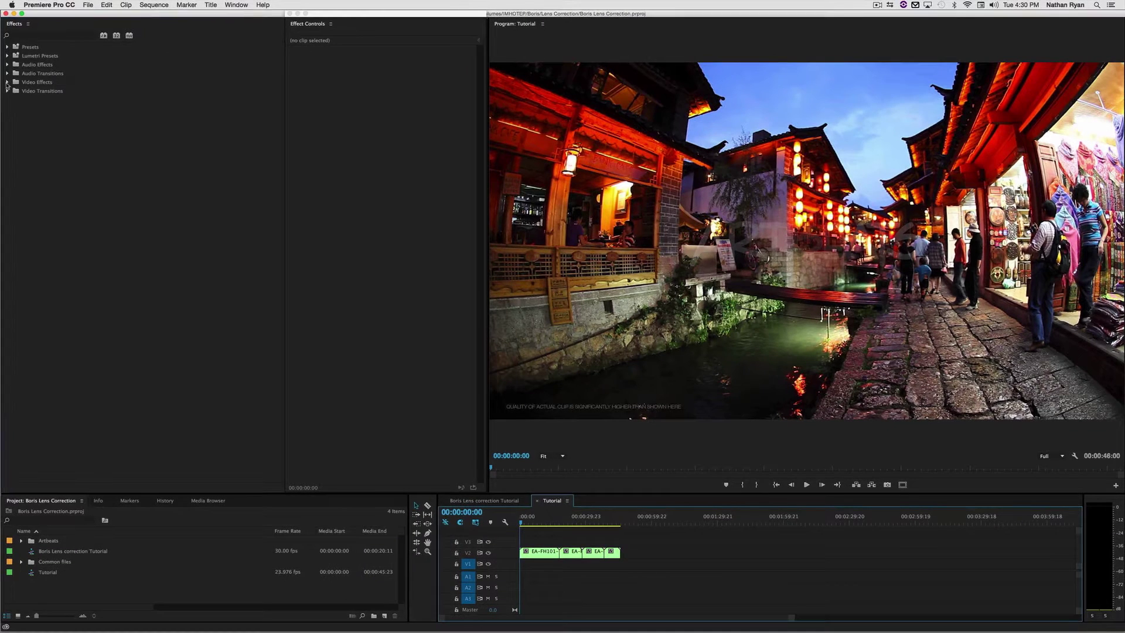
Apply the BCC Lens Correction effect from the BCC10 Image Restoration group to the first clip in the timeline, EA-FH101-18.mov.
{"action": "left_click", "coordinate": [7, 82]}
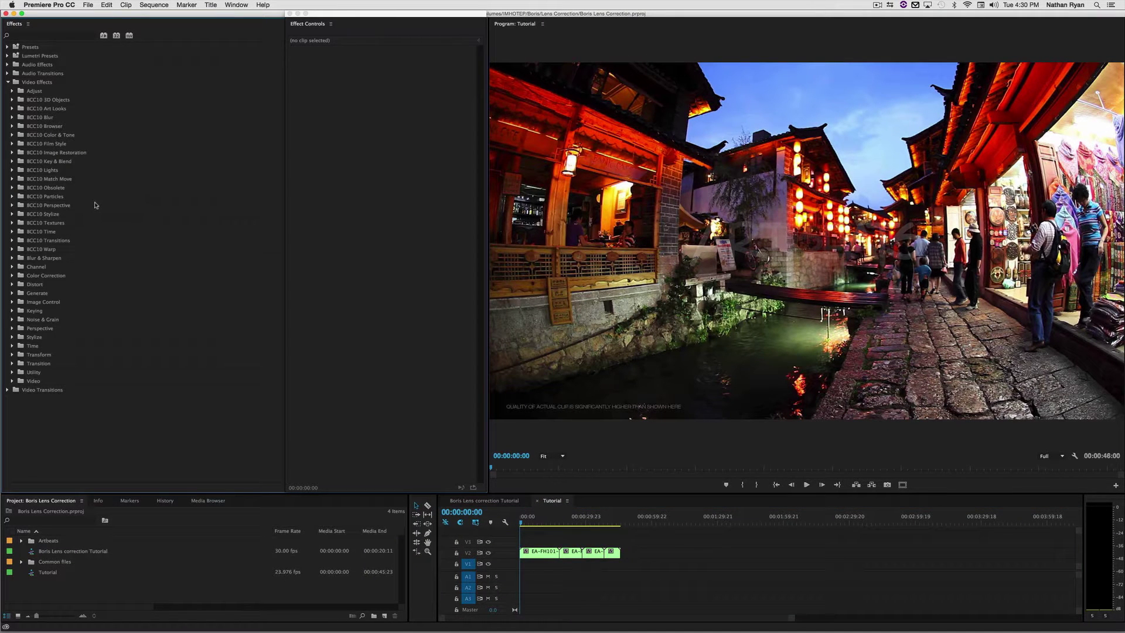
{"action": "left_click", "coordinate": [12, 152]}
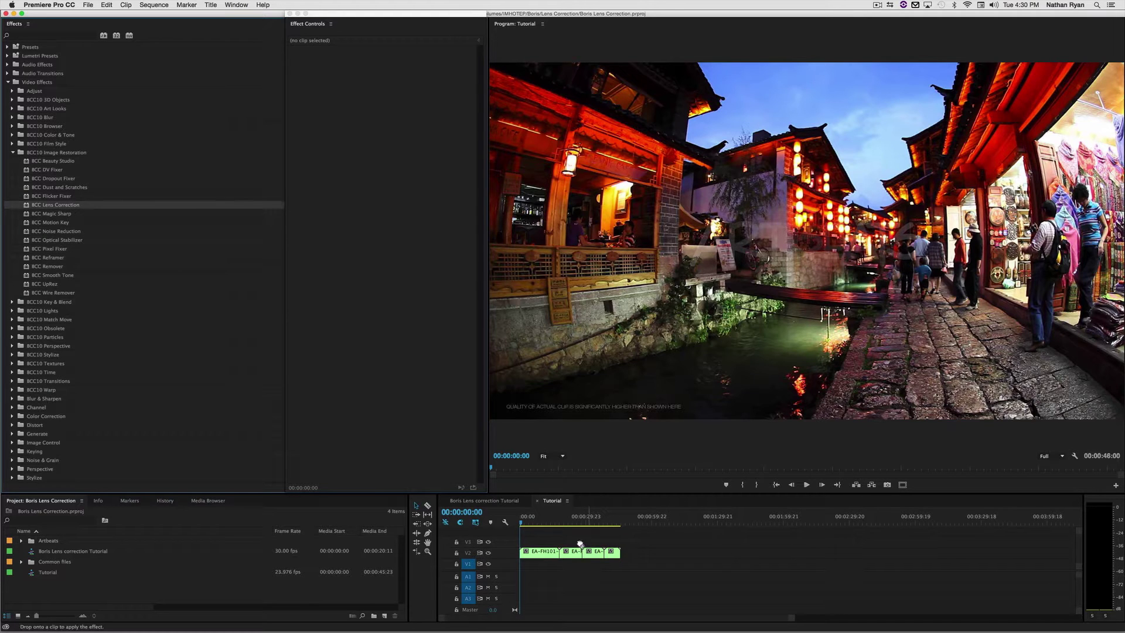
{"action": "left_click_drag", "start_coordinate": [543, 551], "coordinate": [545, 553]}
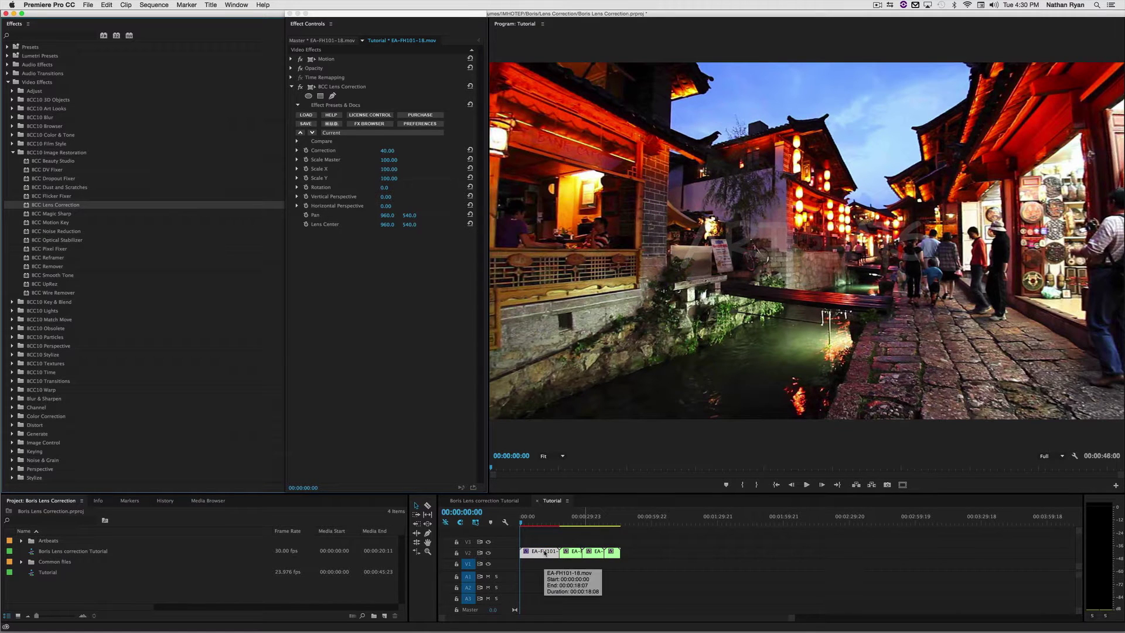
{"action": "double_click", "coordinate": [539, 552]}
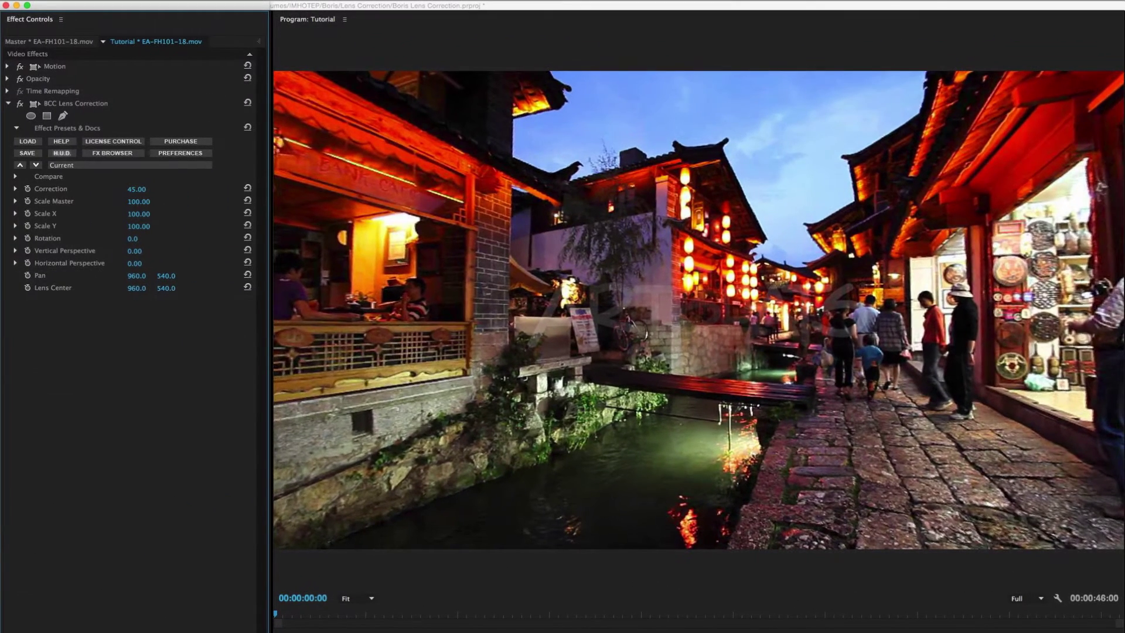
Set the canal street clip's Correction to 40 and Scale Master to 90, undoing the trial change to Scale X.
{"action": "mouse_move", "coordinate": [137, 189]}
{"action": "left_mouse_down"}
{"action": "mouse_move", "coordinate": [100, 189]}
{"action": "mouse_move", "coordinate": [134, 189]}
{"action": "mouse_move", "coordinate": [138, 206]}
{"action": "mouse_move", "coordinate": [129, 201]}
{"action": "mouse_move", "coordinate": [143, 203]}
{"action": "left_mouse_up"}
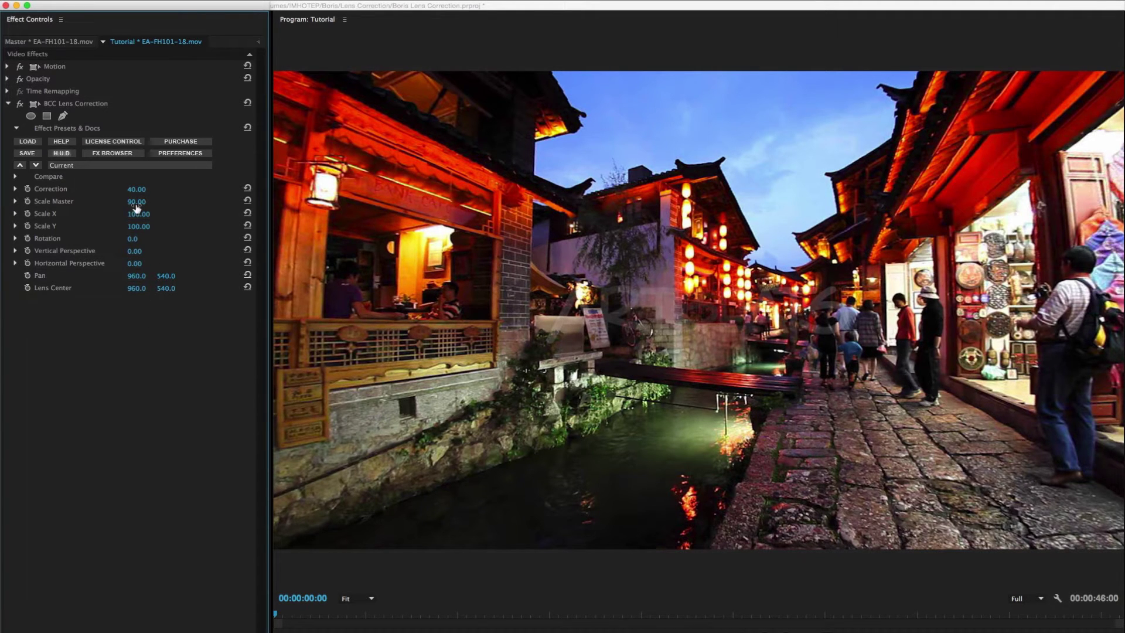
{"action": "mouse_move", "coordinate": [136, 206]}
{"action": "left_mouse_down"}
{"action": "mouse_move", "coordinate": [123, 207]}
{"action": "mouse_move", "coordinate": [136, 206]}
{"action": "left_mouse_up"}
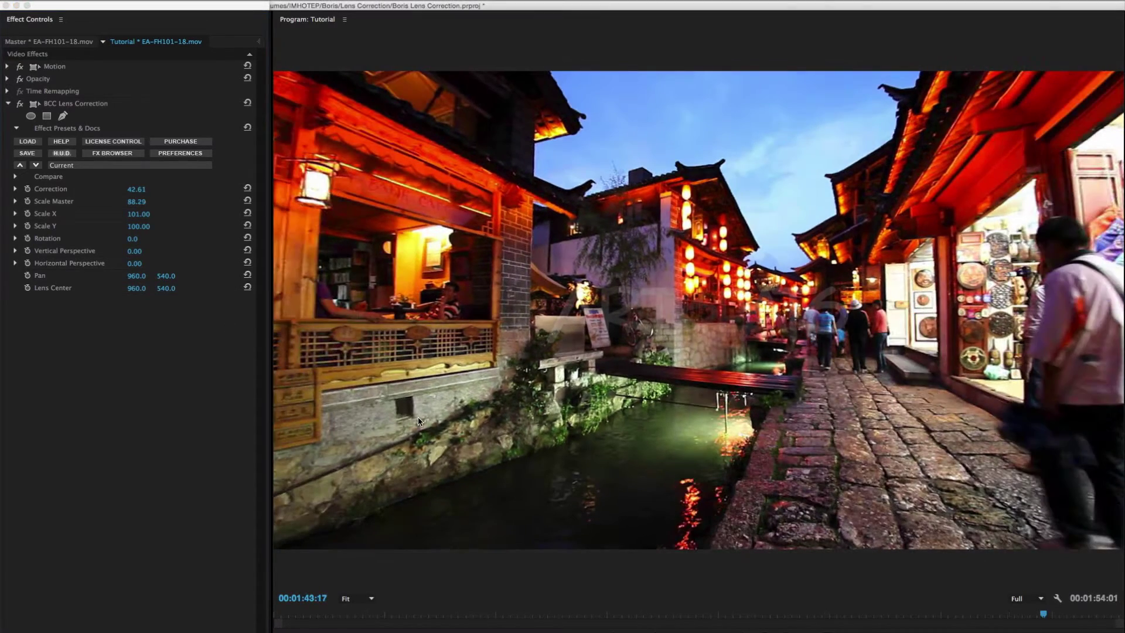
{"action": "key", "text": "super+z"}
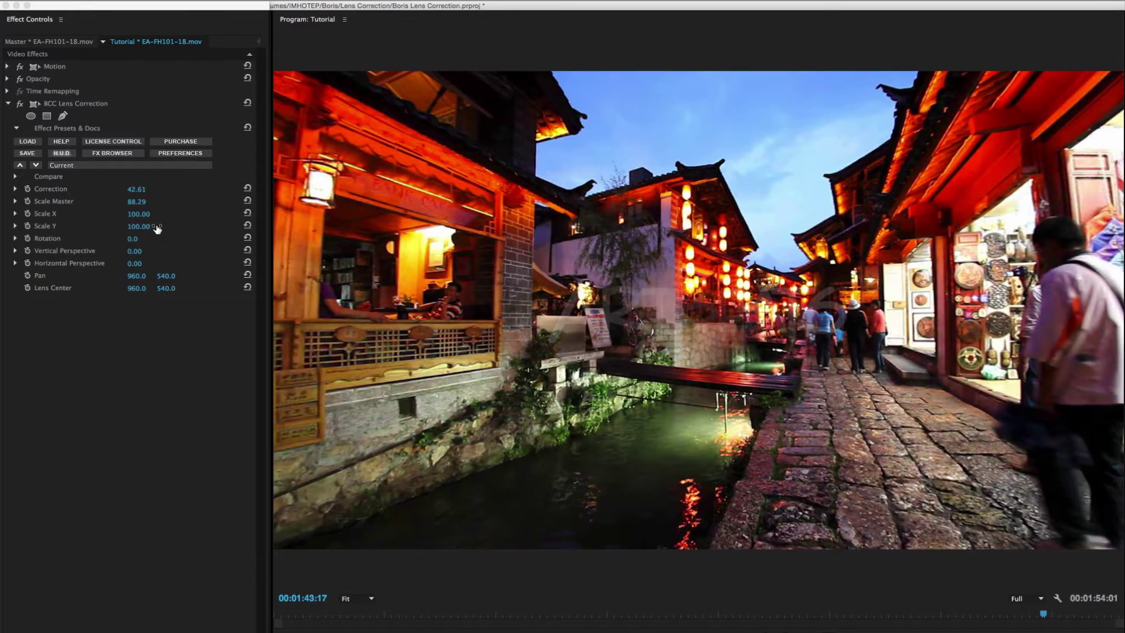
{"action": "left_click_drag", "start_coordinate": [138, 215], "coordinate": [136, 215]}
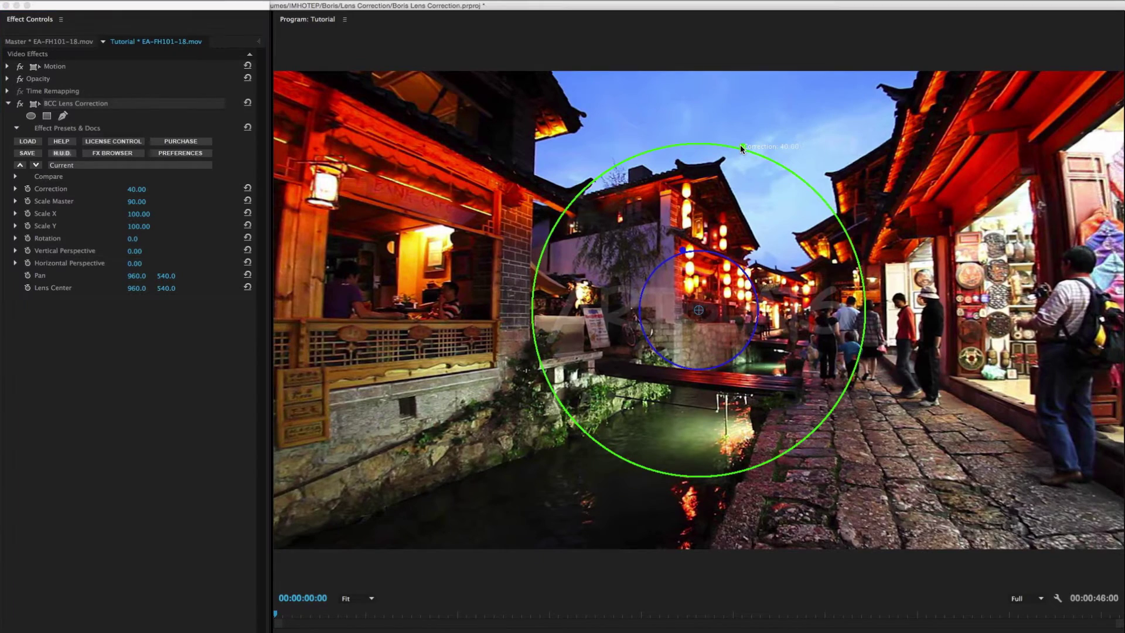
Adjust the canal street clip with the on-image rings to Correction 42.61 and Scale Master 88.29.
{"action": "mouse_move", "coordinate": [743, 150]}
{"action": "left_mouse_down"}
{"action": "mouse_move", "coordinate": [746, 135]}
{"action": "mouse_move", "coordinate": [749, 156]}
{"action": "mouse_move", "coordinate": [750, 144]}
{"action": "left_mouse_up"}
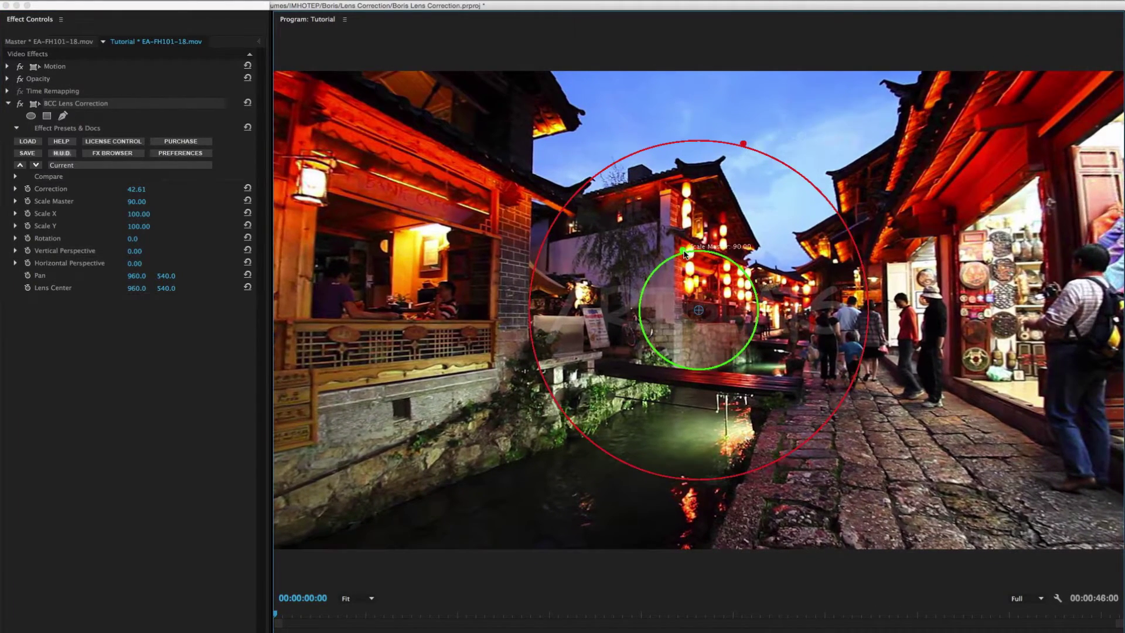
{"action": "left_click_drag", "start_coordinate": [682, 250], "coordinate": [685, 281]}
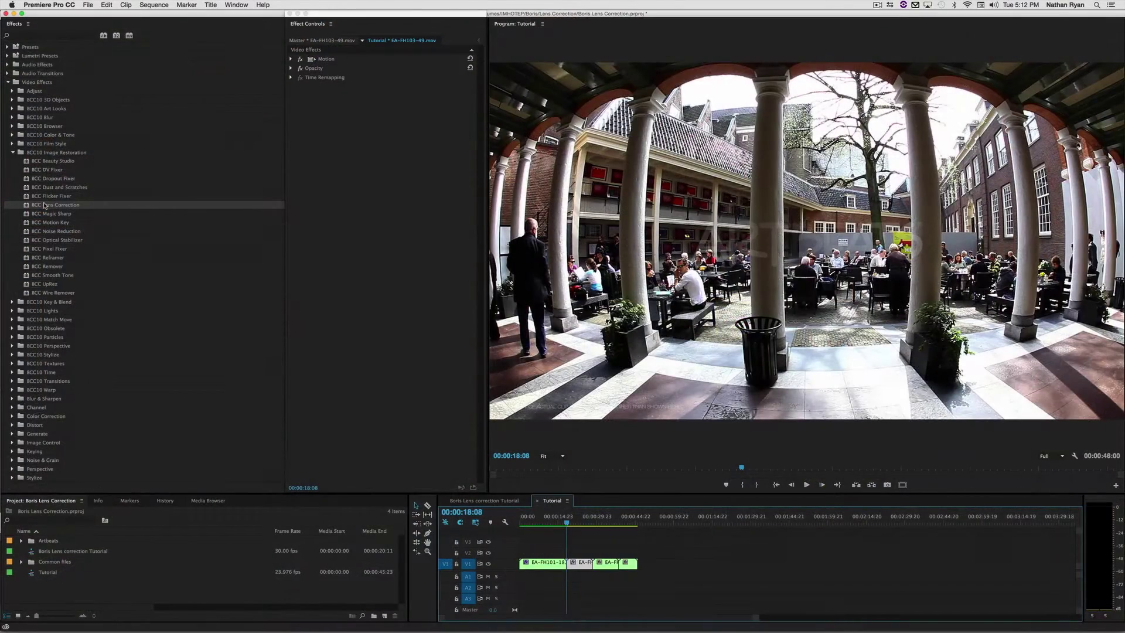
Apply BCC Lens Correction to the second timeline clip, the courtyard shot, and display its on-image controls.
{"action": "left_click_drag", "start_coordinate": [44, 205], "coordinate": [384, 387]}
{"action": "left_click_drag", "start_coordinate": [588, 565], "coordinate": [588, 564]}
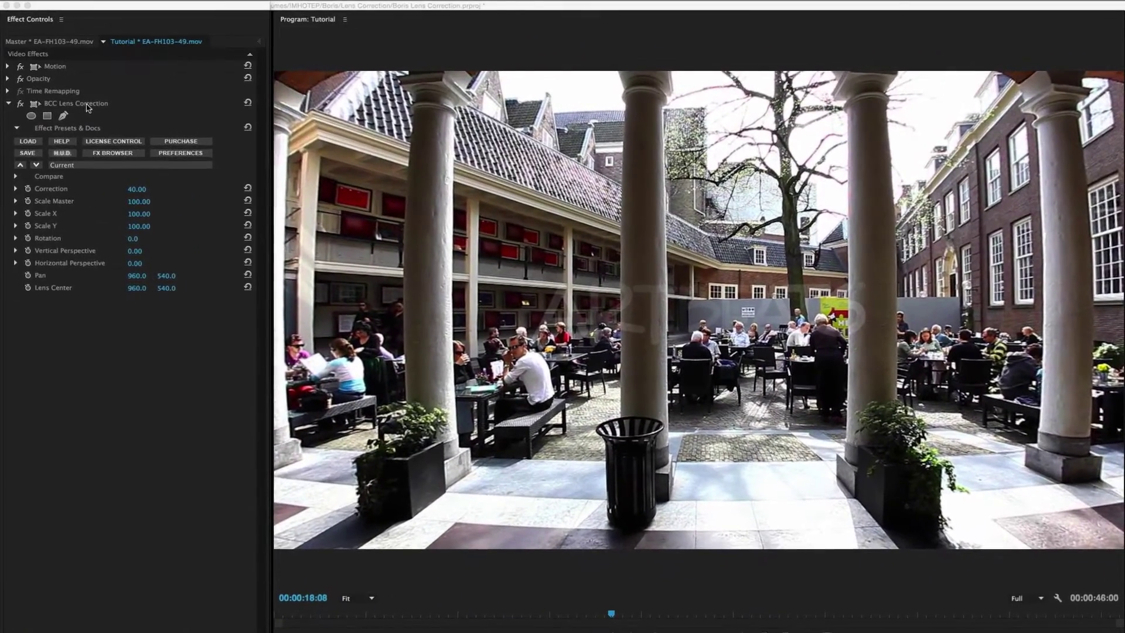
{"action": "left_click", "coordinate": [86, 104]}
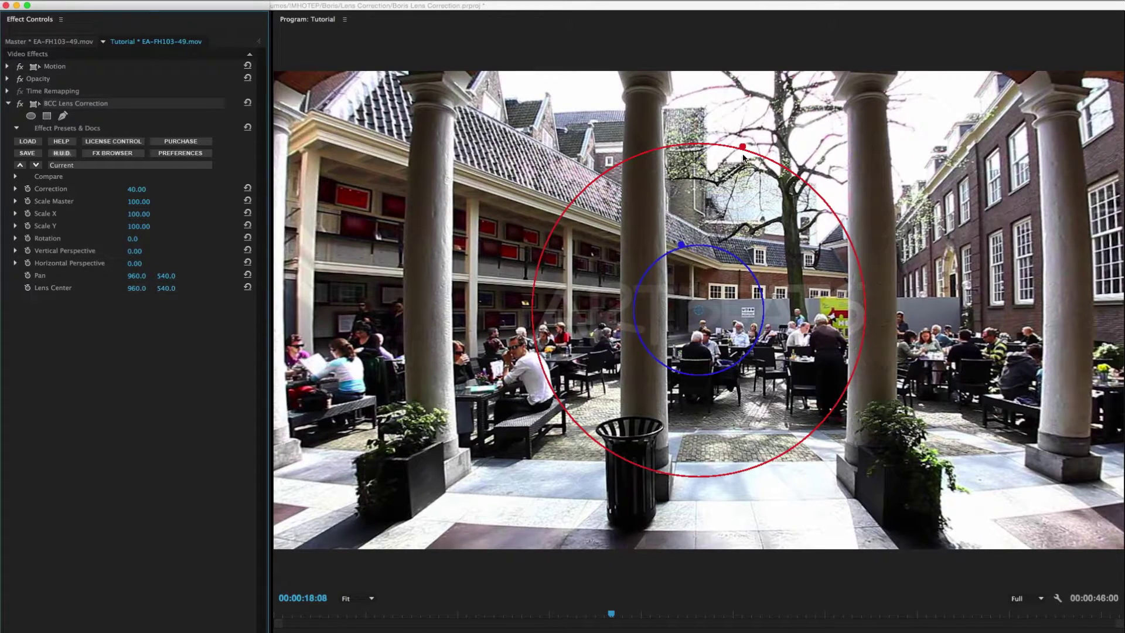
Adjust the courtyard clip with the on-image rings to Correction 49.43 and Scale Master 85.06.
{"action": "left_click_drag", "start_coordinate": [742, 157], "coordinate": [777, 232]}
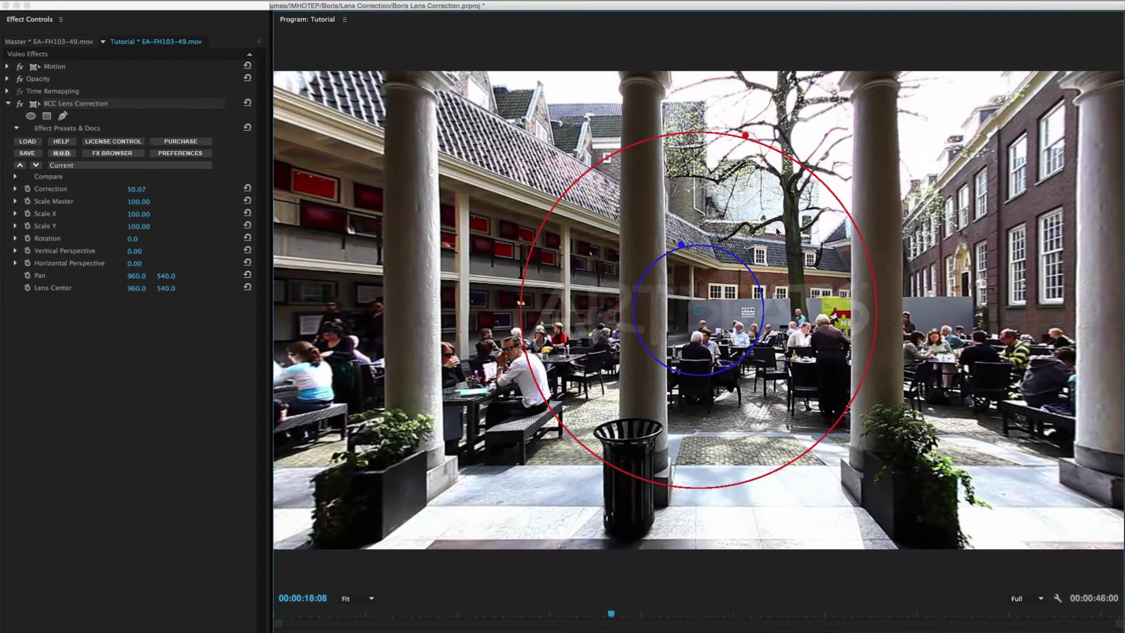
{"action": "left_click_drag", "start_coordinate": [680, 249], "coordinate": [686, 256]}
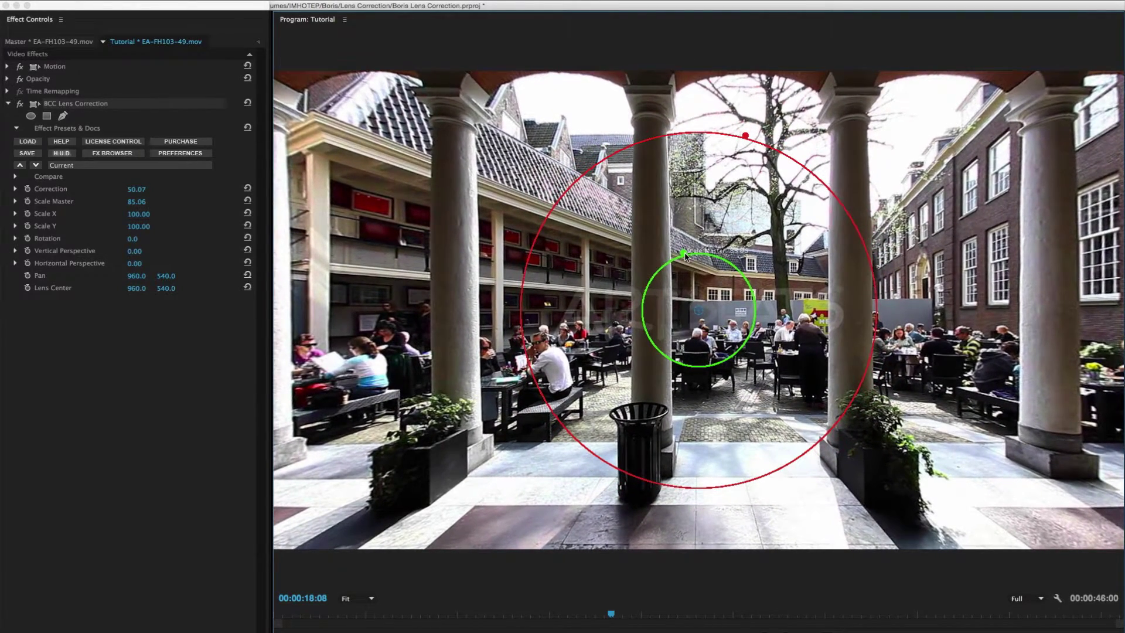
{"action": "left_click_drag", "start_coordinate": [745, 136], "coordinate": [747, 139]}
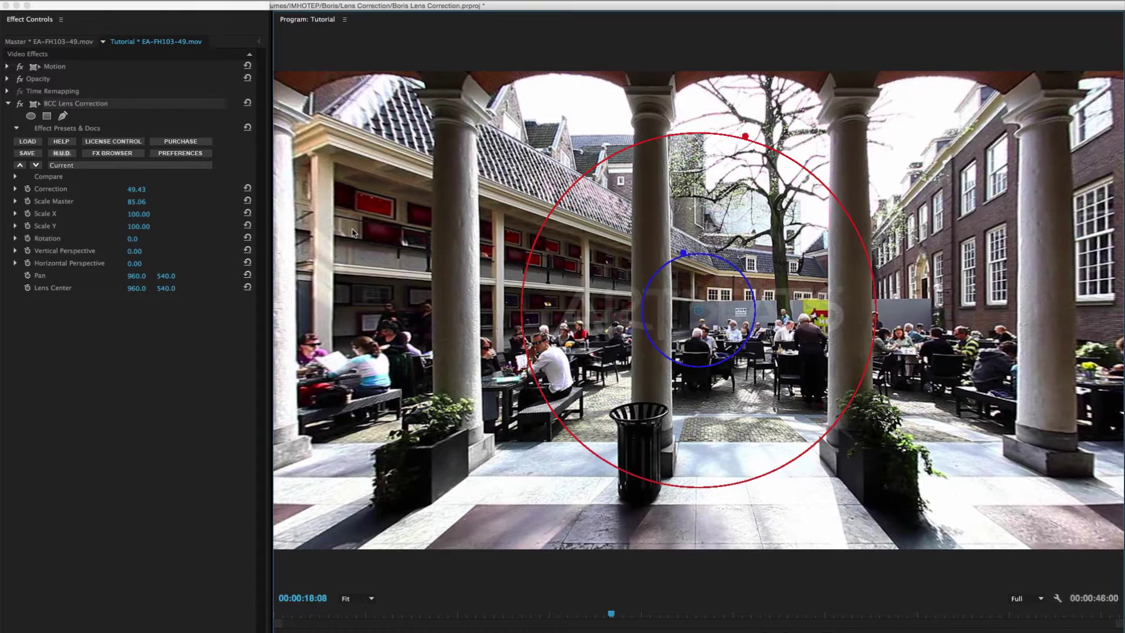
{"action": "left_click", "coordinate": [153, 371]}
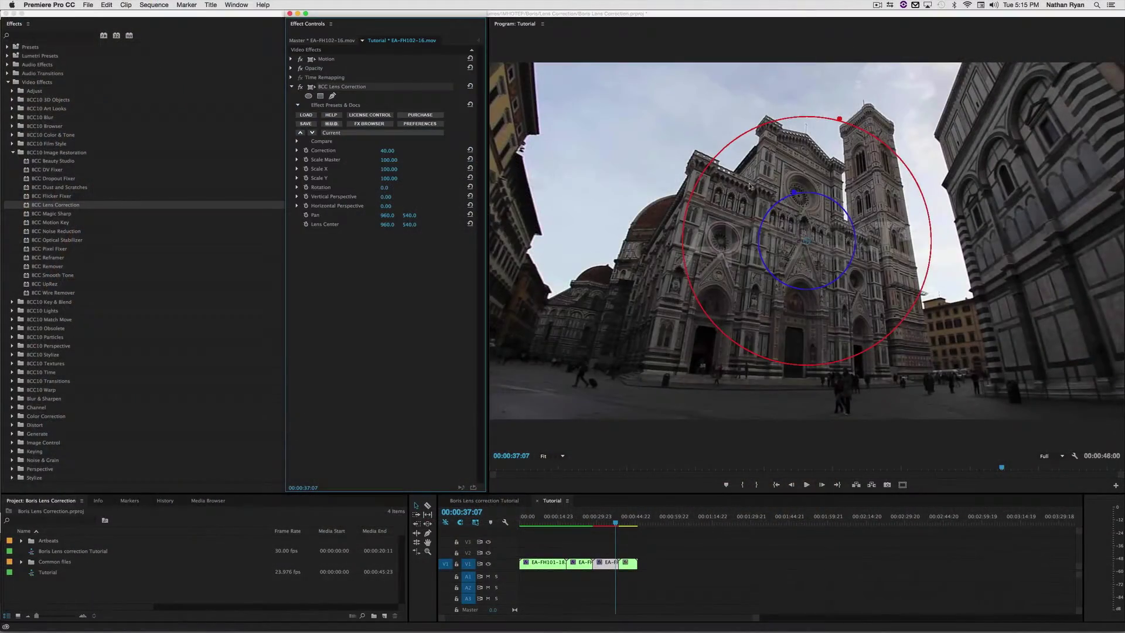
Set the cathedral clip's Scale Master to 86.49 with the on-image ring and its Vertical Perspective to 4.
{"action": "left_click_drag", "start_coordinate": [800, 192], "coordinate": [794, 201]}
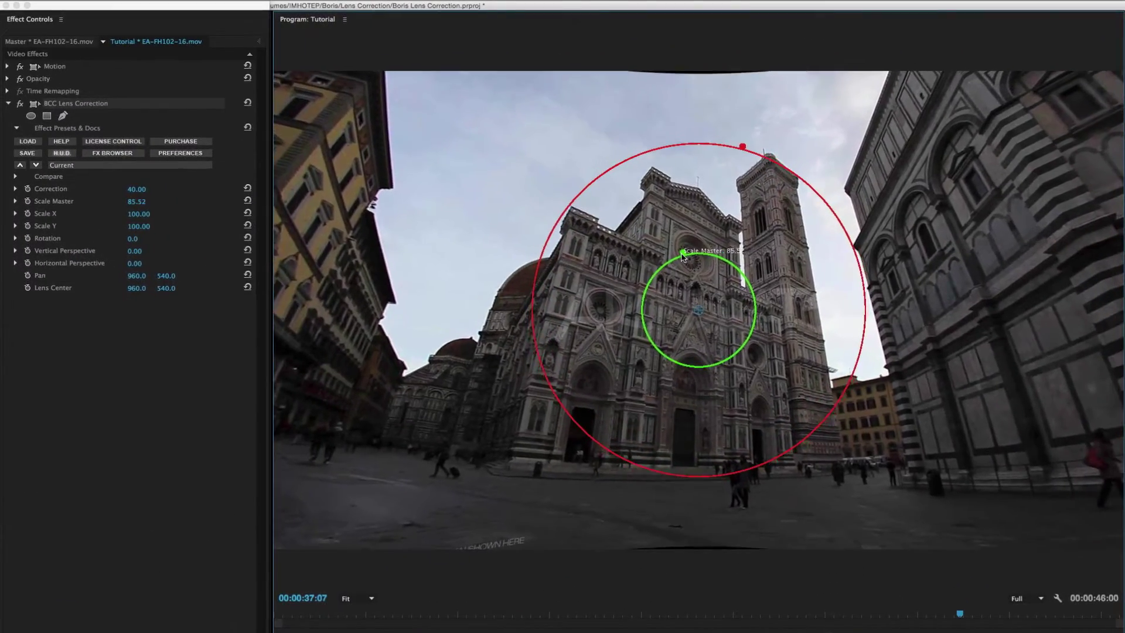
{"action": "left_click_drag", "start_coordinate": [682, 256], "coordinate": [682, 255]}
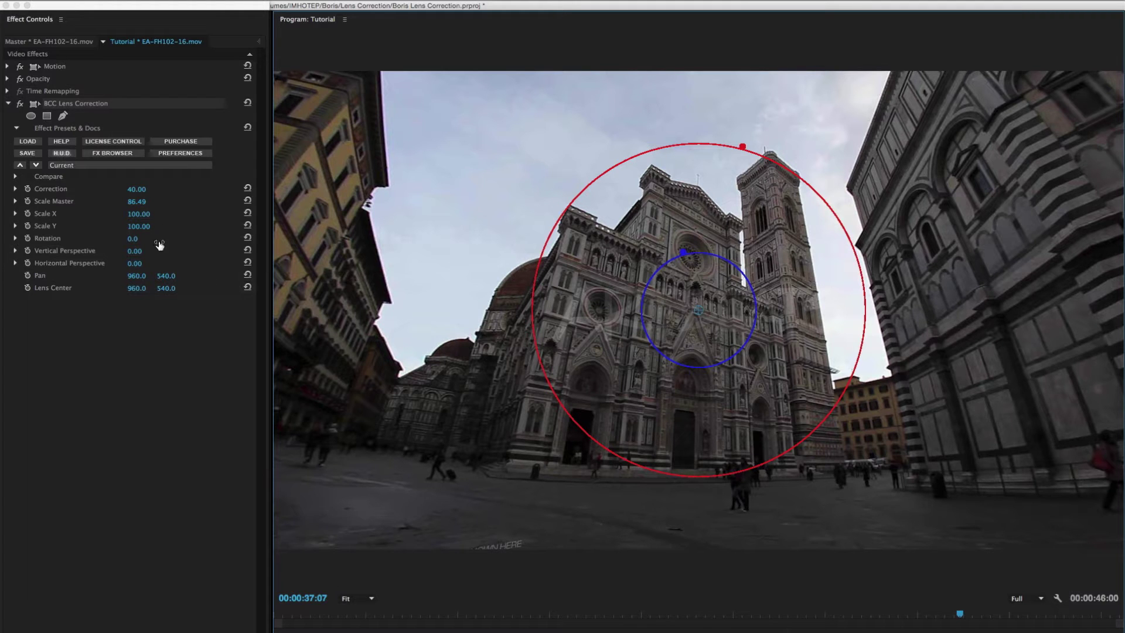
{"action": "left_click_drag", "start_coordinate": [135, 253], "coordinate": [149, 253]}
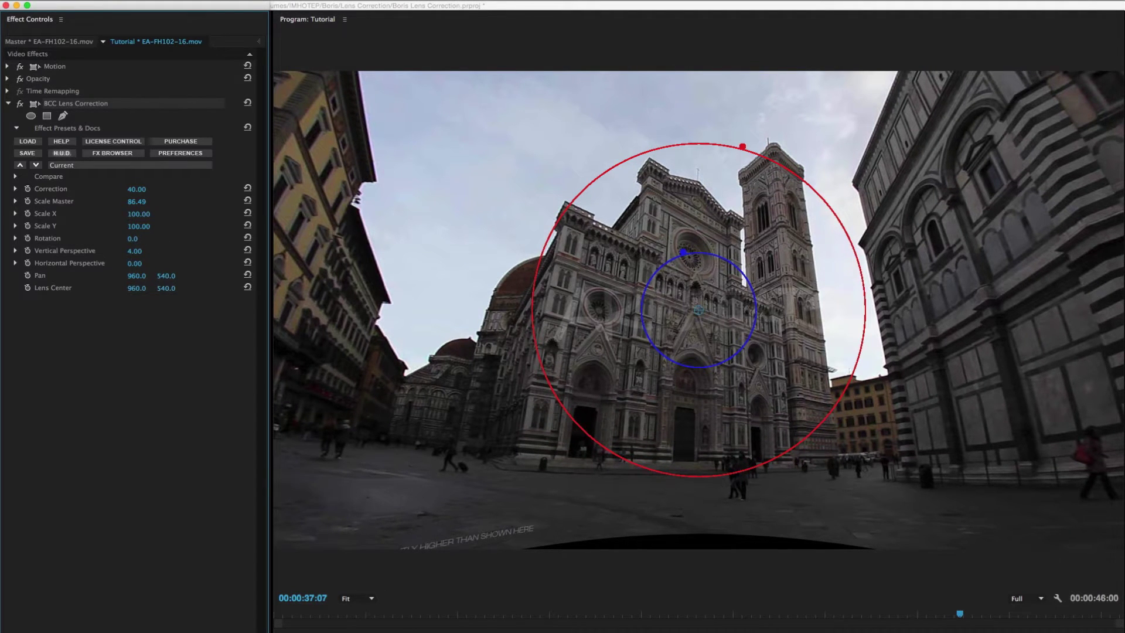
Shift the cathedral clip's vertical Pan to 590 and fine-tune its master scale with the inner ring.
{"action": "mouse_move", "coordinate": [165, 276]}
{"action": "left_mouse_down"}
{"action": "mouse_move", "coordinate": [201, 276]}
{"action": "mouse_move", "coordinate": [179, 275]}
{"action": "left_mouse_up"}
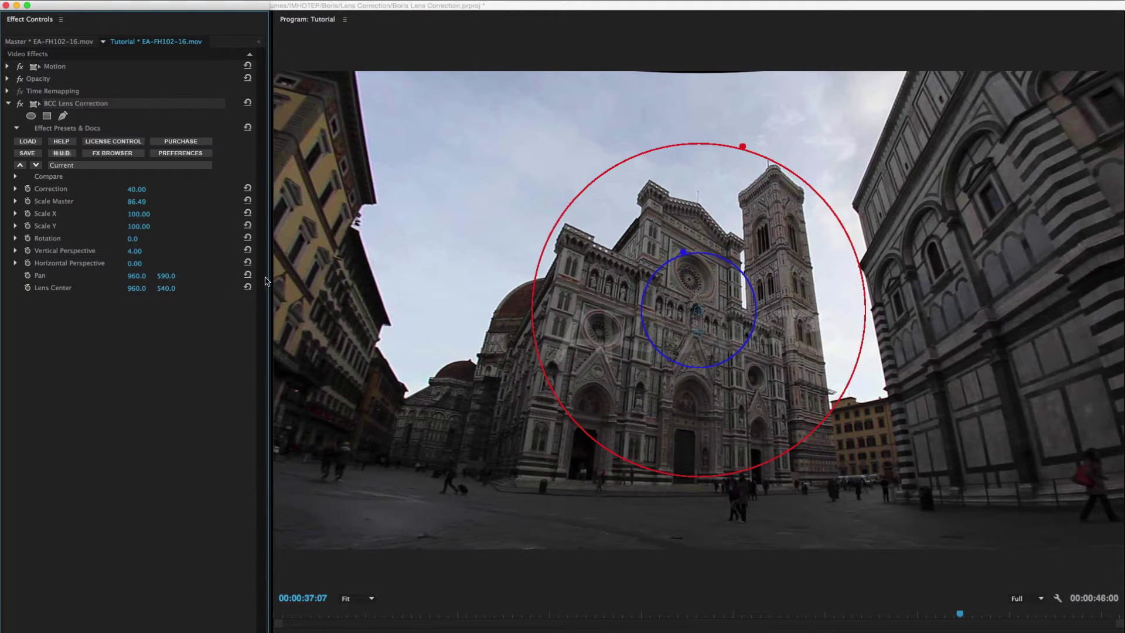
{"action": "left_click_drag", "start_coordinate": [685, 250], "coordinate": [682, 248]}
{"action": "left_click_drag", "start_coordinate": [681, 249], "coordinate": [681, 249]}
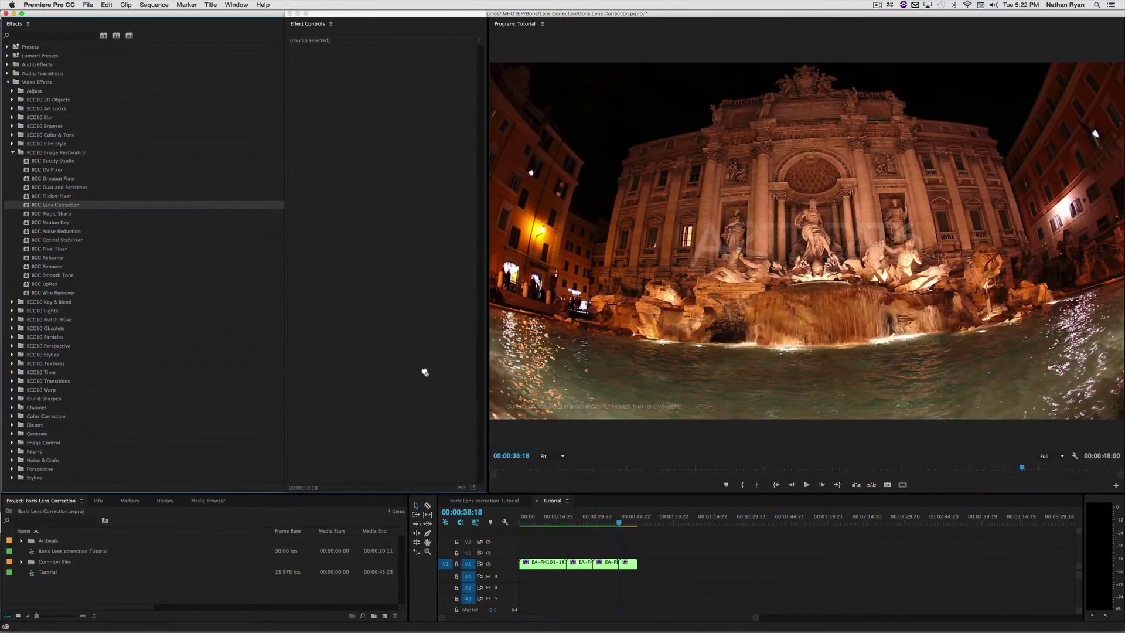
Apply BCC Lens Correction to the fourth clip, the fountain shot, with Scale Master 73.56 and Correction 48.36.
{"action": "left_click_drag", "start_coordinate": [634, 564], "coordinate": [633, 565]}
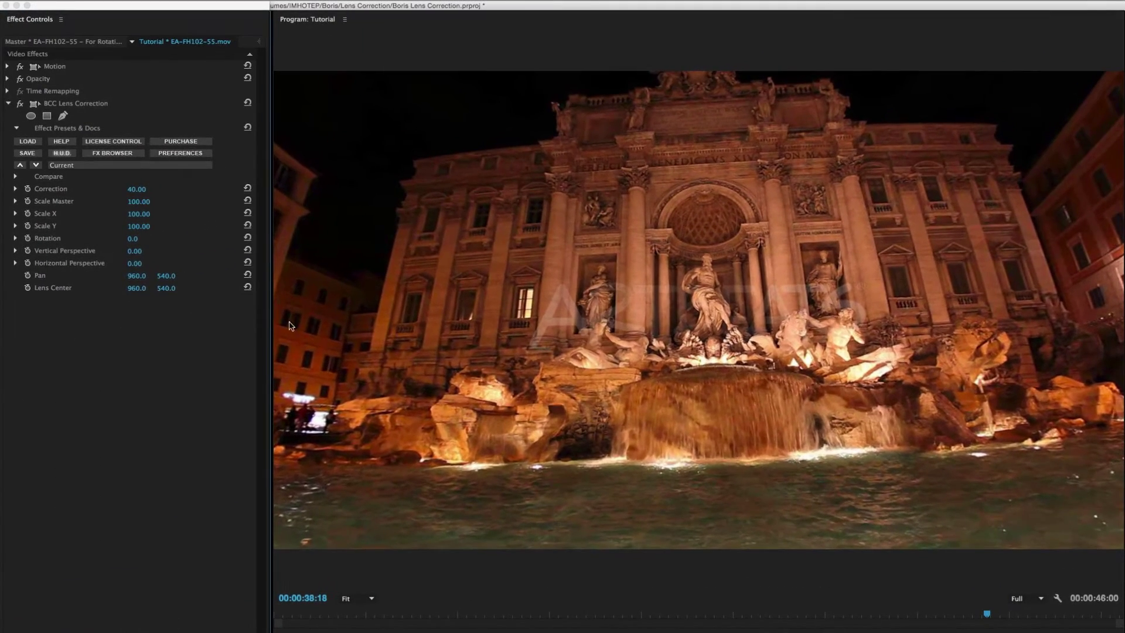
{"action": "left_click", "coordinate": [64, 104]}
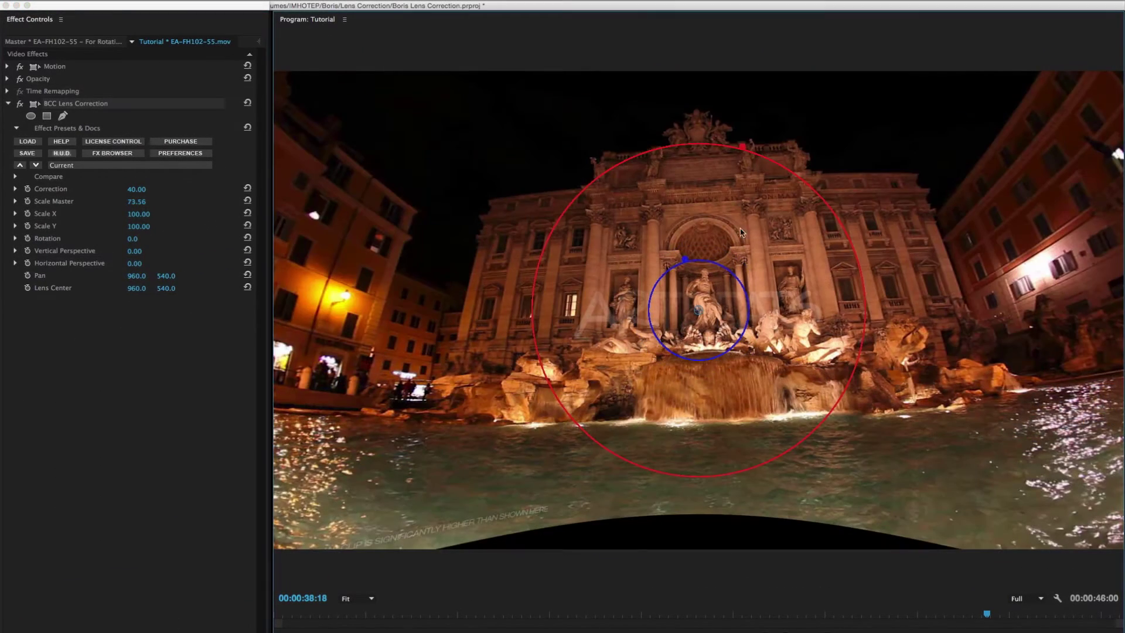
{"action": "left_click_drag", "start_coordinate": [743, 149], "coordinate": [746, 144]}
{"action": "left_click_drag", "start_coordinate": [747, 142], "coordinate": [747, 140]}
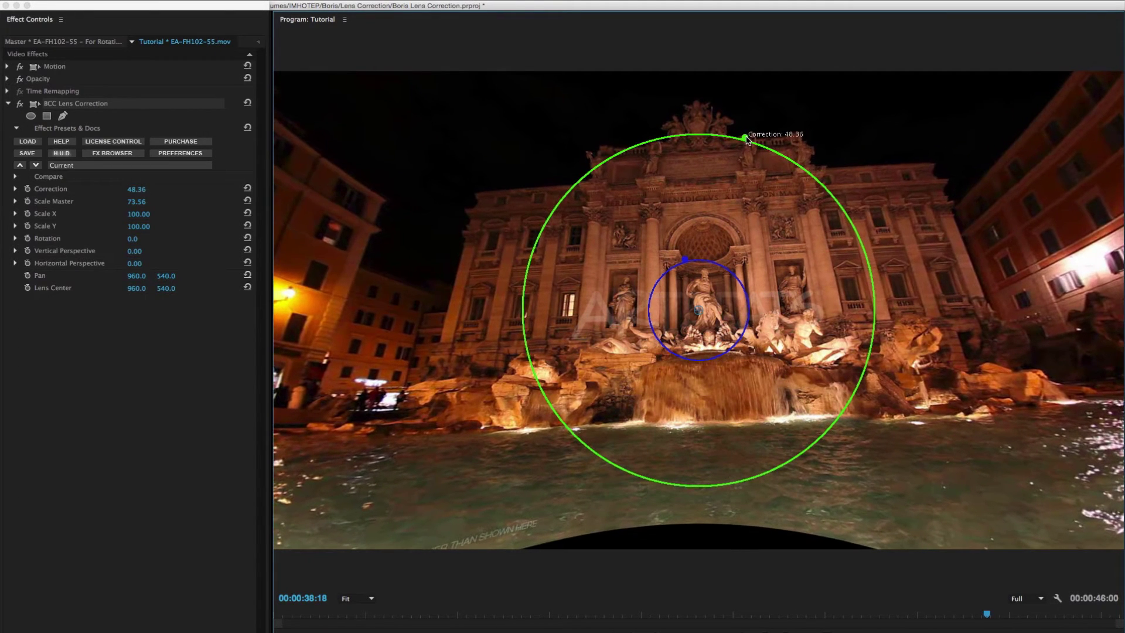
Straighten and reframe the fountain clip with Rotation 3°, Vertical Perspective 6 and Pan 868, 635.
{"action": "left_click_drag", "start_coordinate": [167, 276], "coordinate": [87, 277]}
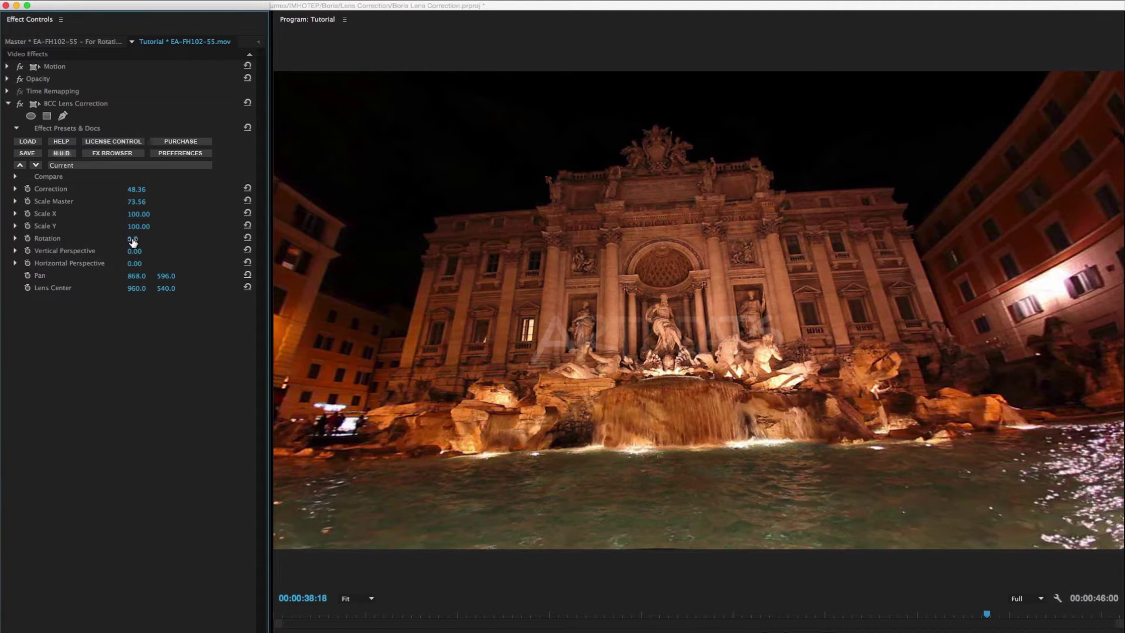
{"action": "left_click_drag", "start_coordinate": [133, 238], "coordinate": [143, 238]}
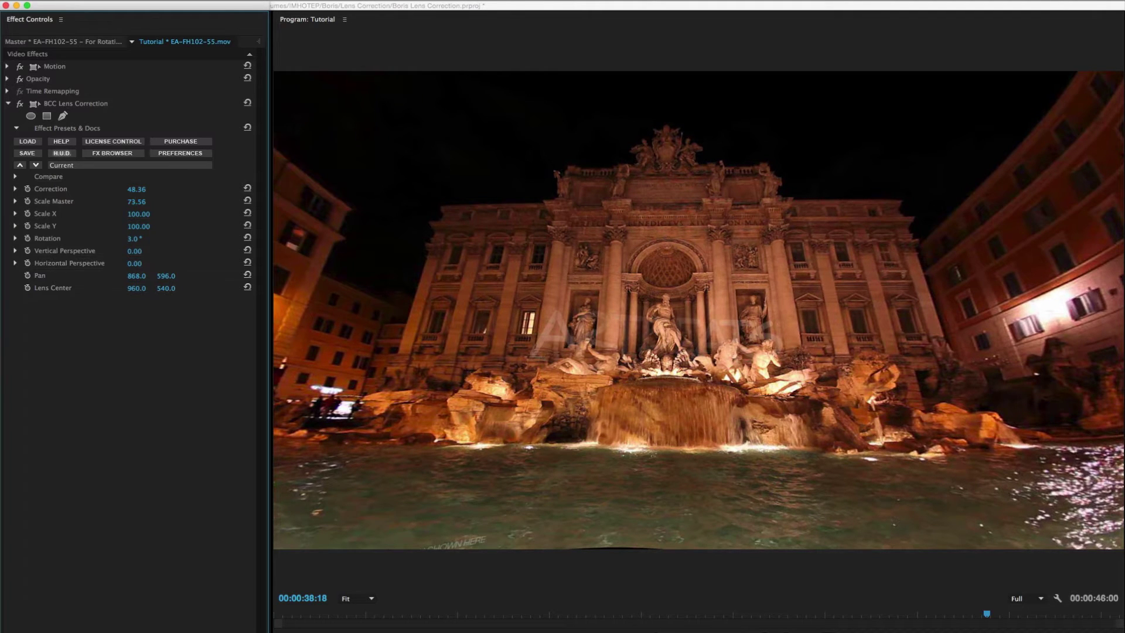
{"action": "left_click_drag", "start_coordinate": [134, 251], "coordinate": [149, 251]}
{"action": "left_click_drag", "start_coordinate": [167, 276], "coordinate": [186, 276]}
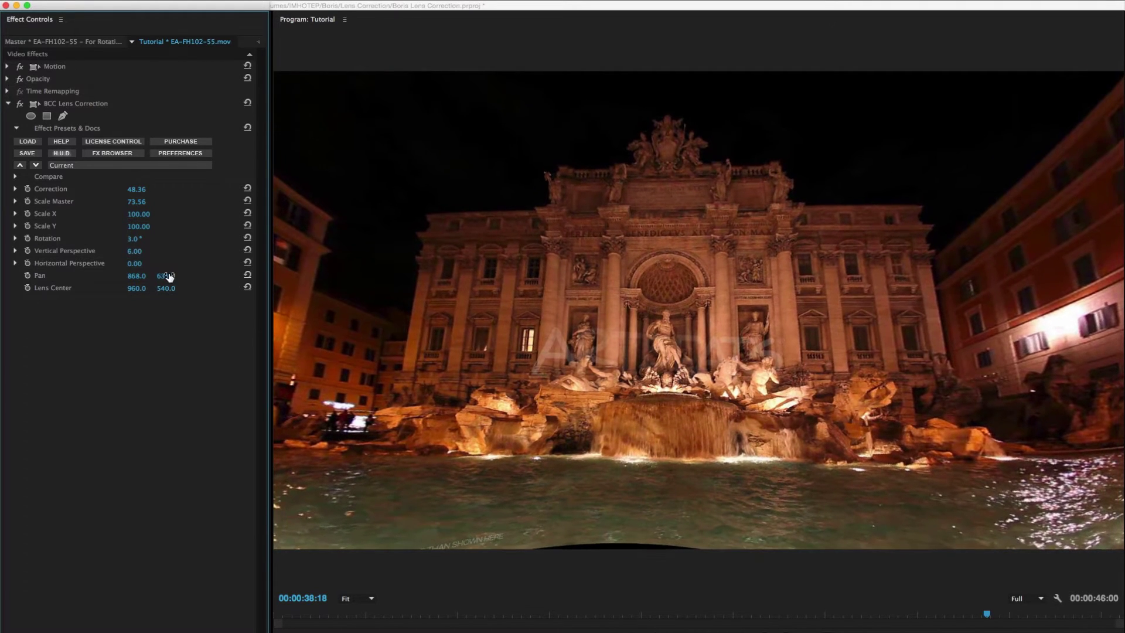
Set the fountain clip's Scale Master to 82.56 and Correction to 51.83 with the rings, and its horizontal Pan to 909.
{"action": "left_click", "coordinate": [51, 103]}
{"action": "left_click", "coordinate": [683, 260]}
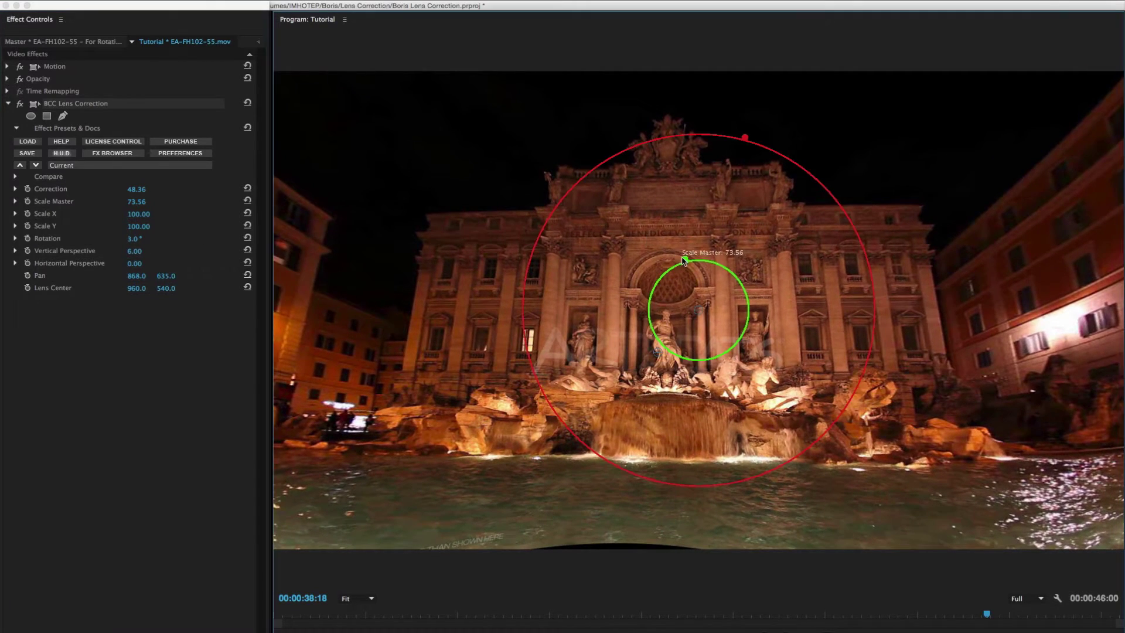
{"action": "left_click_drag", "start_coordinate": [681, 258], "coordinate": [680, 253]}
{"action": "left_click_drag", "start_coordinate": [744, 137], "coordinate": [745, 134]}
{"action": "left_click_drag", "start_coordinate": [136, 240], "coordinate": [141, 276]}
{"action": "left_click", "coordinate": [682, 255]}
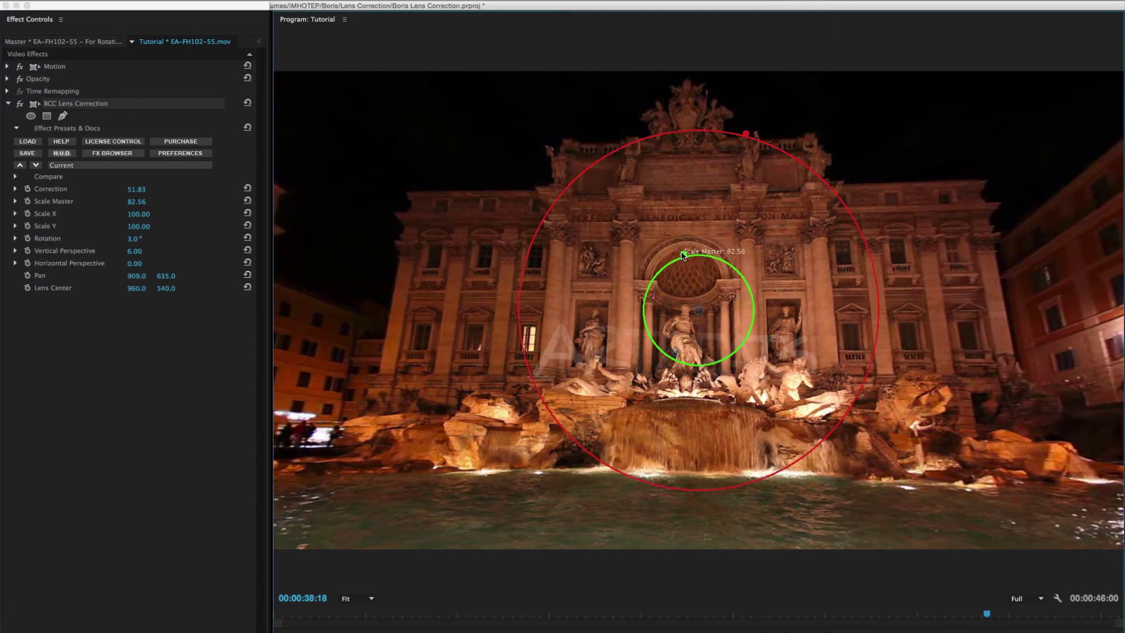
Refine the fountain clip's framing with Vertical Perspective 12, vertical Pan 715, Scale Master 80.49 and Rotation 3.5°.
{"action": "left_click_drag", "start_coordinate": [682, 254], "coordinate": [683, 252]}
{"action": "left_click_drag", "start_coordinate": [166, 276], "coordinate": [139, 252]}
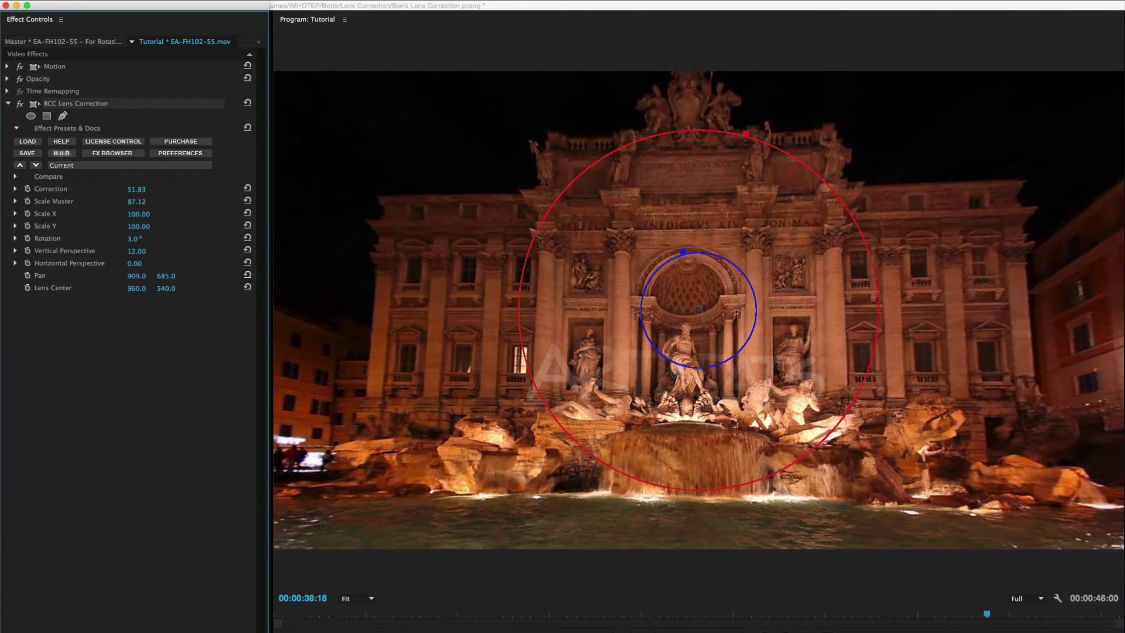
{"action": "left_click_drag", "start_coordinate": [683, 252], "coordinate": [684, 256]}
{"action": "left_click_drag", "start_coordinate": [165, 276], "coordinate": [161, 276]}
{"action": "left_click_drag", "start_coordinate": [135, 239], "coordinate": [137, 239]}
{"action": "left_click", "coordinate": [147, 337]}
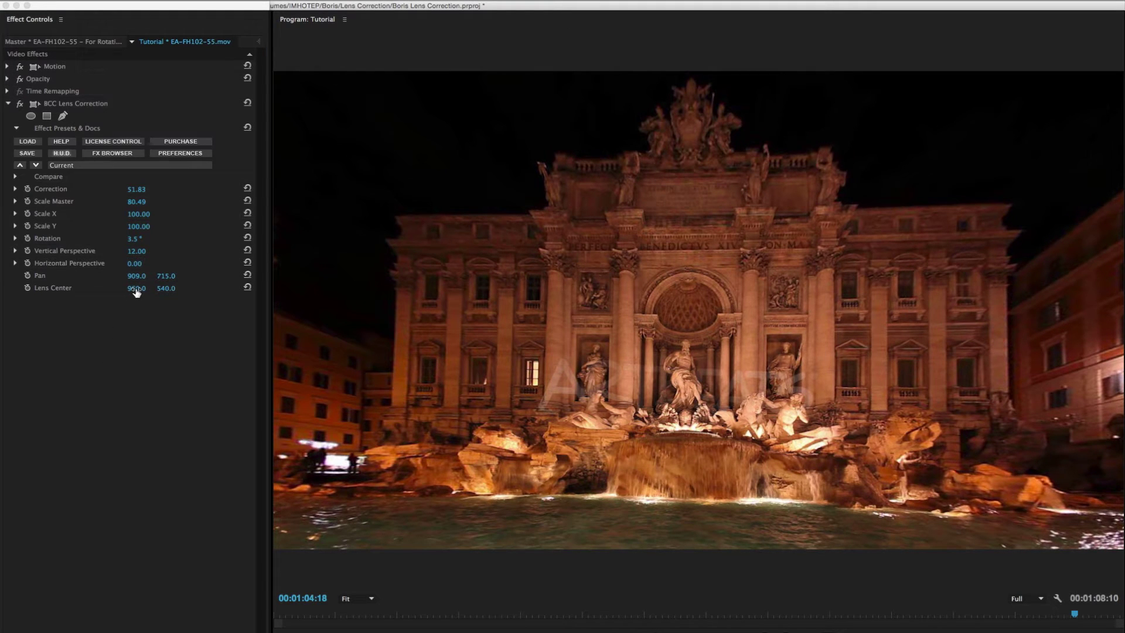
Fine-tune the fountain clip's distortion with Lens Center 997, 528, Rotation 2.8° and Correction 52.83.
{"action": "mouse_move", "coordinate": [137, 292]}
{"action": "left_mouse_down"}
{"action": "mouse_move", "coordinate": [177, 288]}
{"action": "mouse_move", "coordinate": [138, 289]}
{"action": "left_mouse_up"}
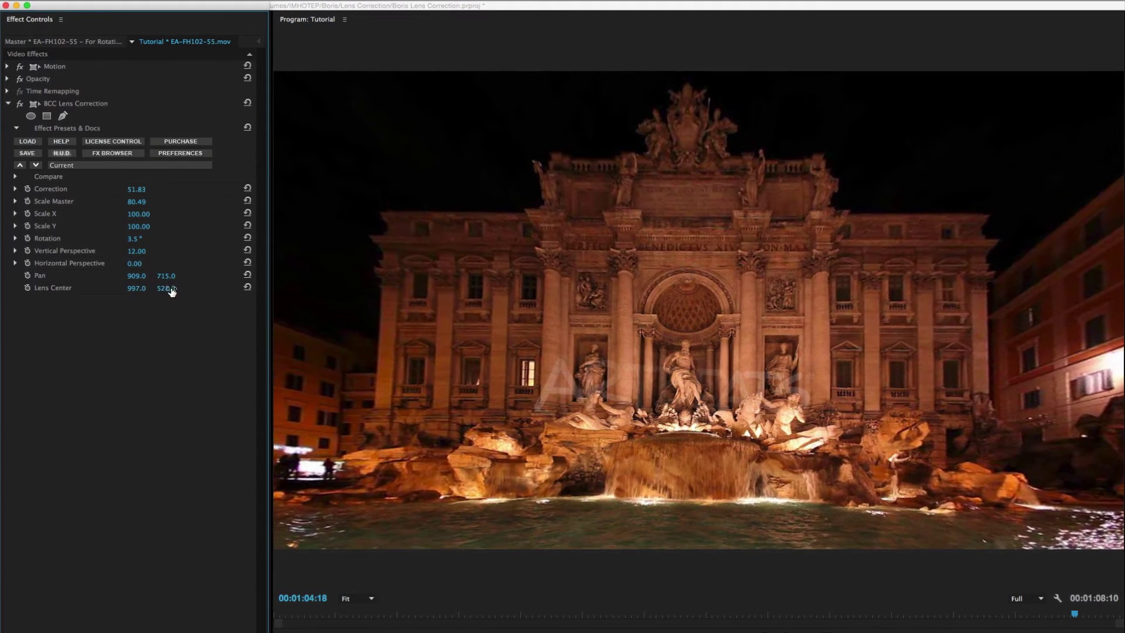
{"action": "left_click", "coordinate": [135, 239]}
{"action": "type", "text": "3.8"}
{"action": "key", "text": "Return"}
{"action": "left_click", "coordinate": [135, 239]}
{"action": "type", "text": "2.7"}
{"action": "key", "text": "Return"}
{"action": "left_click", "coordinate": [135, 239]}
{"action": "type", "text": "2.8"}
{"action": "key", "text": "Return"}
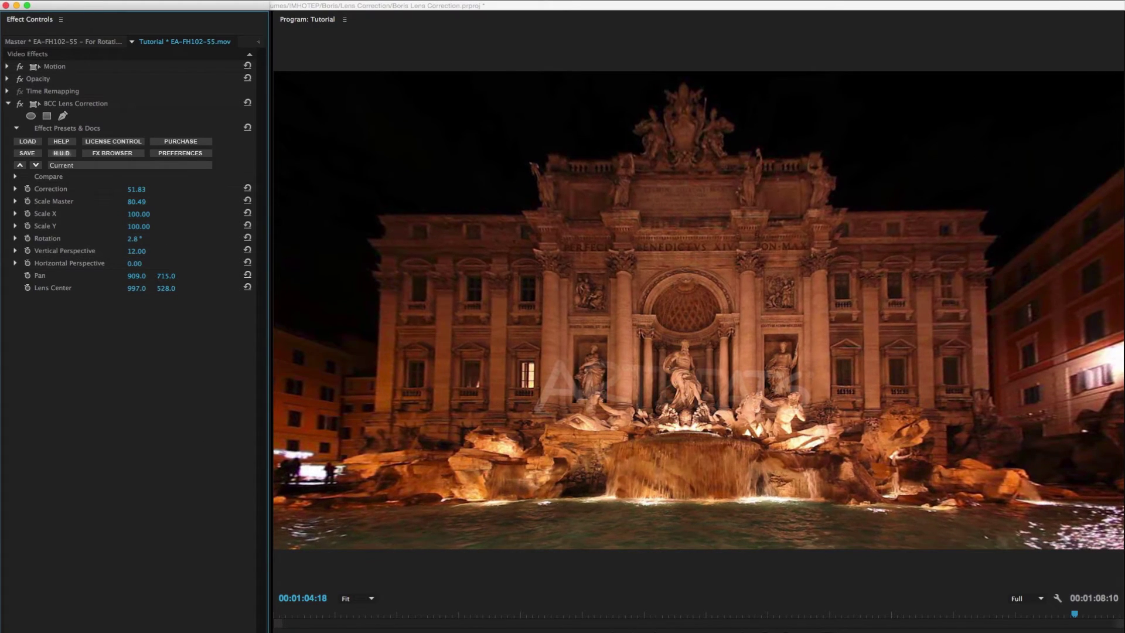
{"action": "left_click_drag", "start_coordinate": [136, 189], "coordinate": [137, 189]}
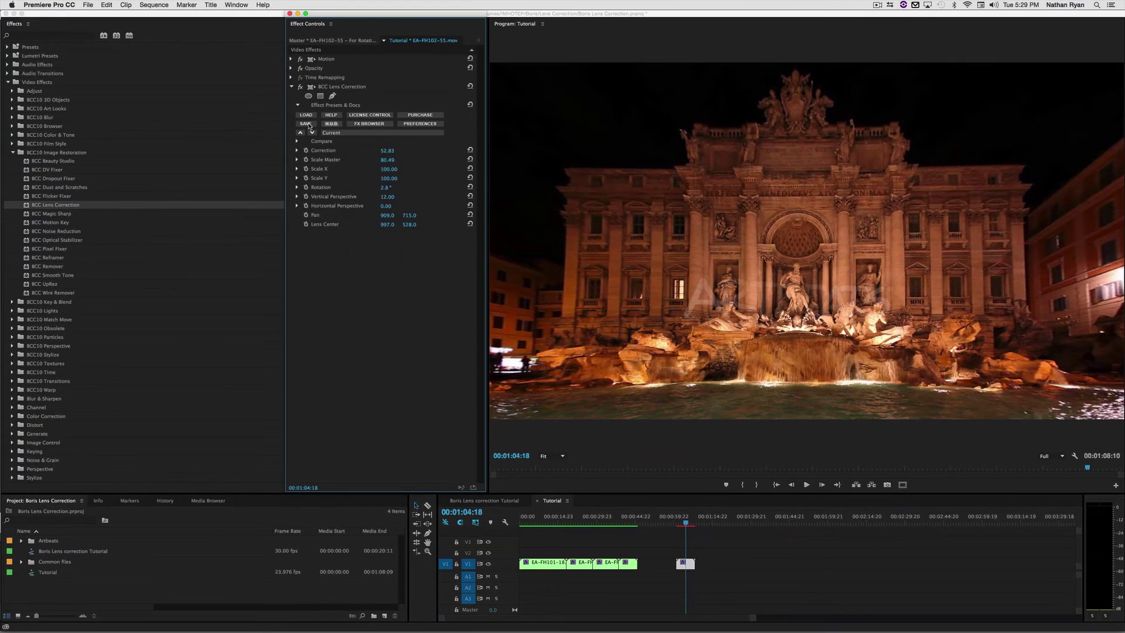
Save the fountain clip's lens correction settings as a custom preset in the BCC Lens Correction folder.
{"action": "left_click", "coordinate": [306, 124]}
{"action": "type", "text": "My c"}
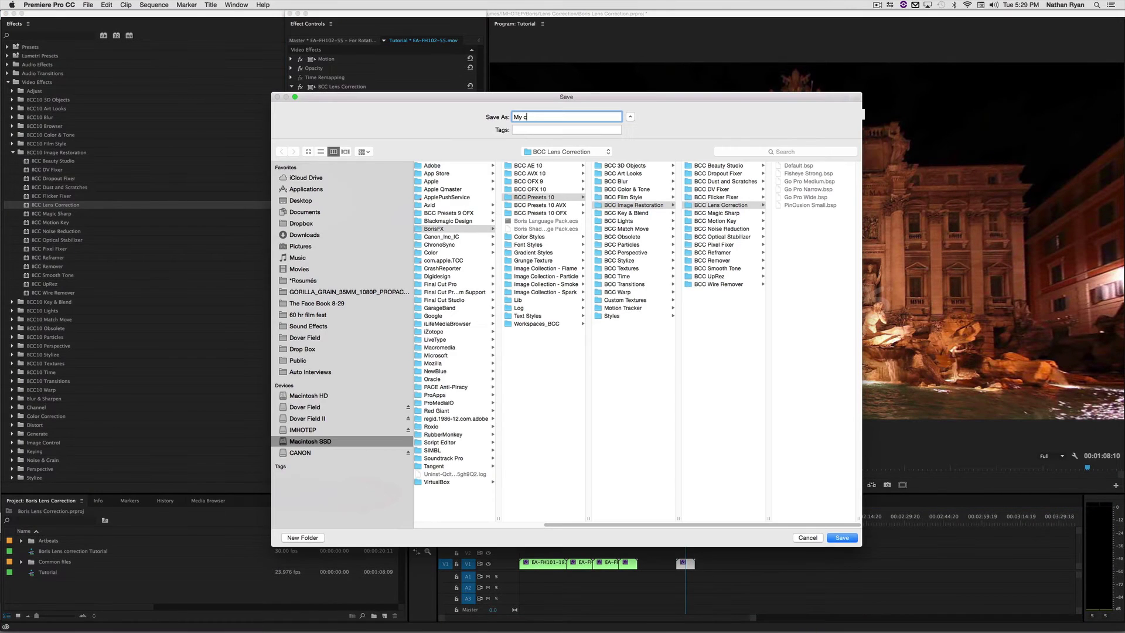